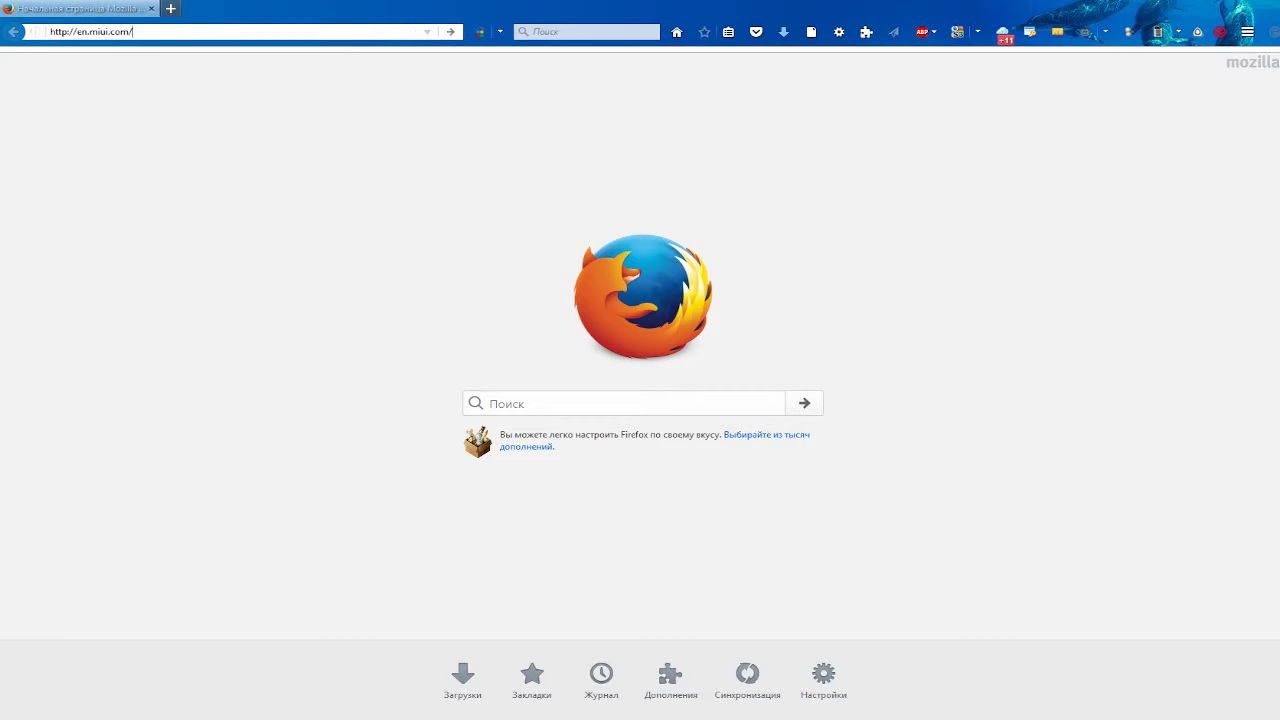
- Load en.miui.com and follow its Register link to the Create Mi Account page
key(Return)
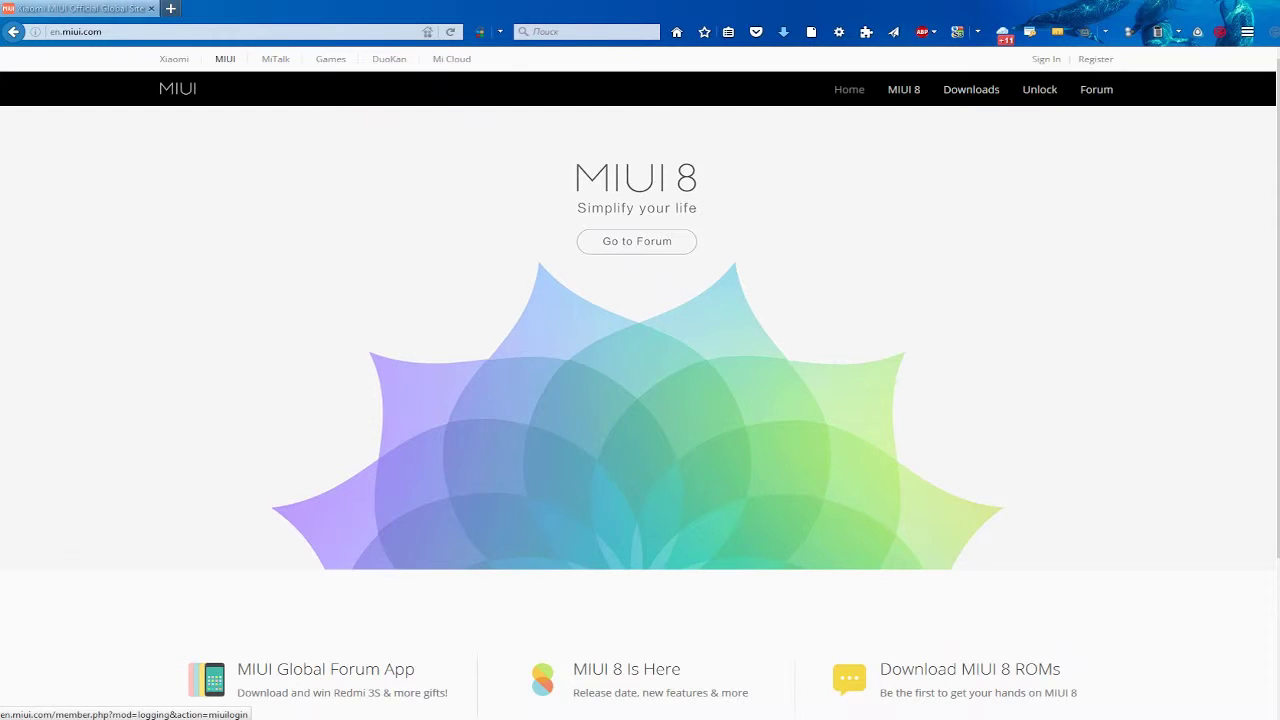
click(1095, 59)
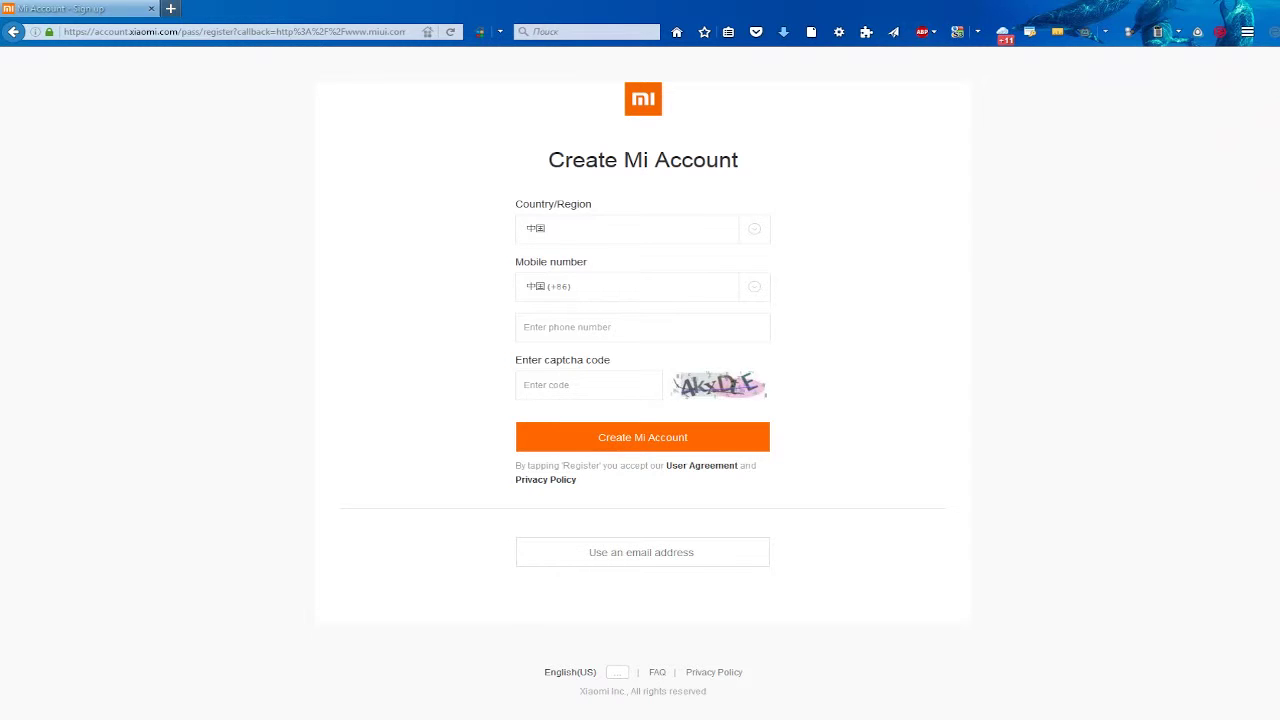
- Choose Russia as the Country/Region in the sign-up form
click(640, 228)
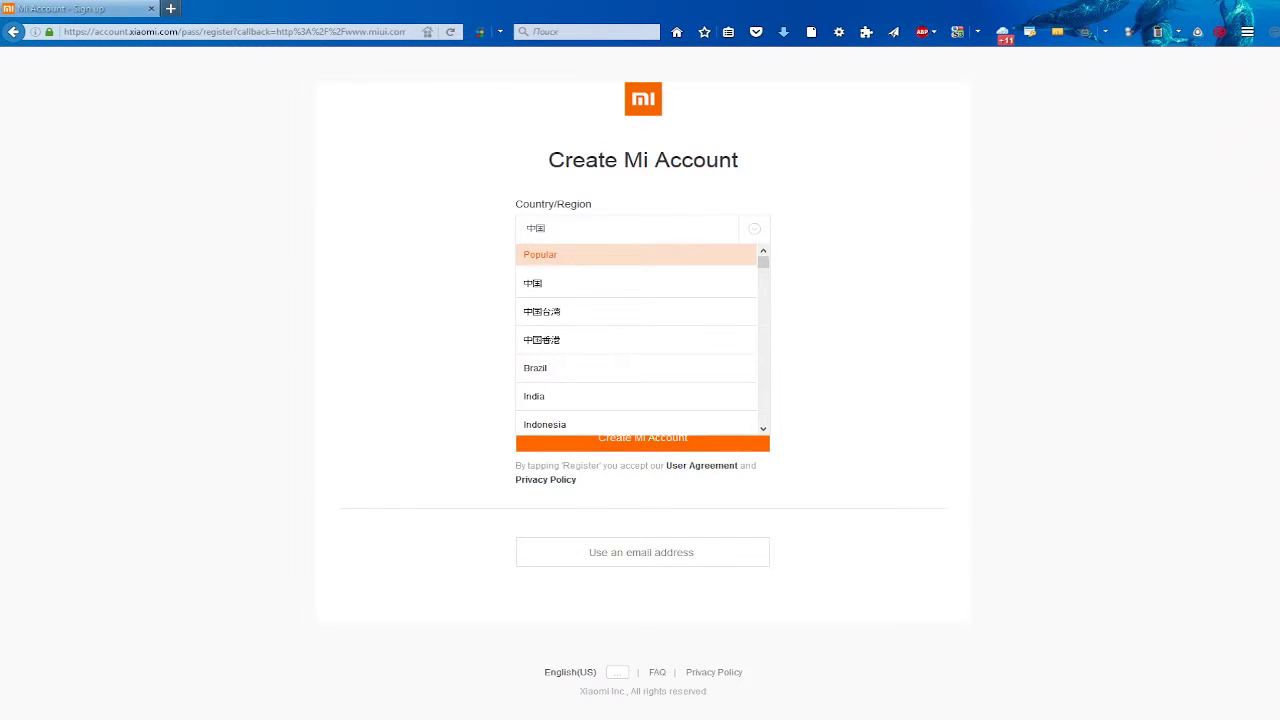
key(Escape)
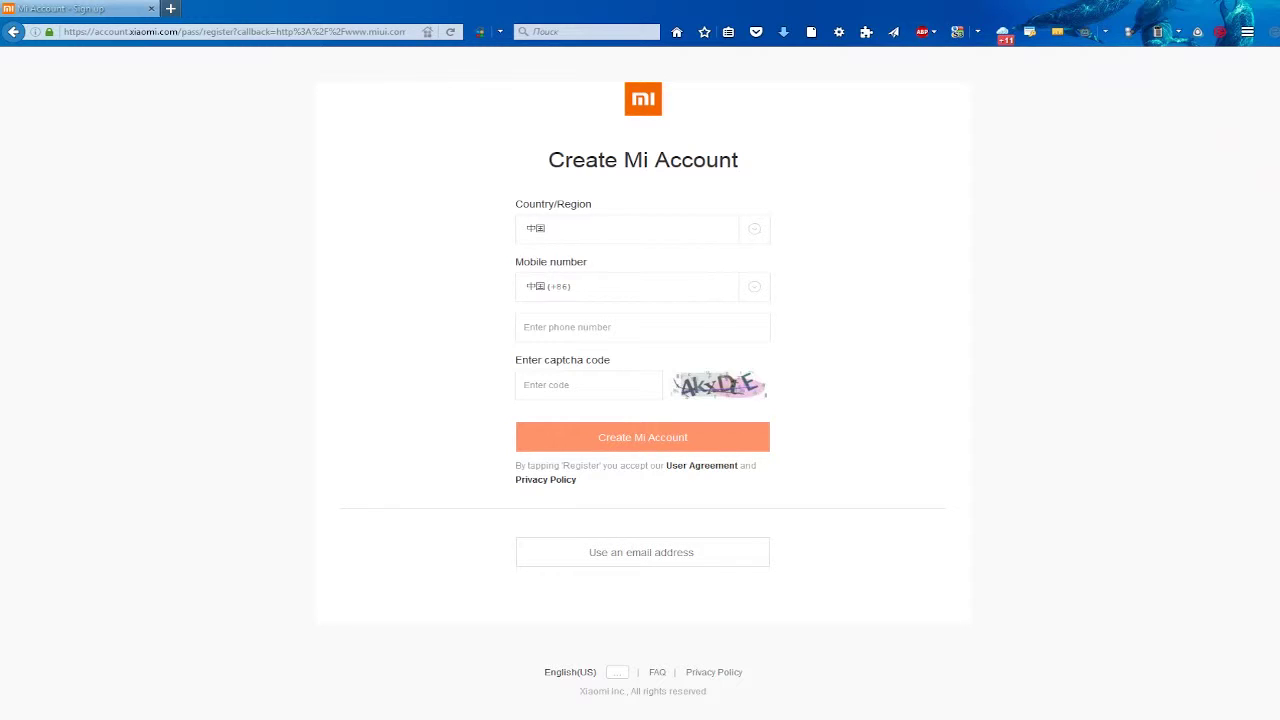
key(Down)
scroll(637, 340, down, 10)
scroll(637, 340, up, 12)
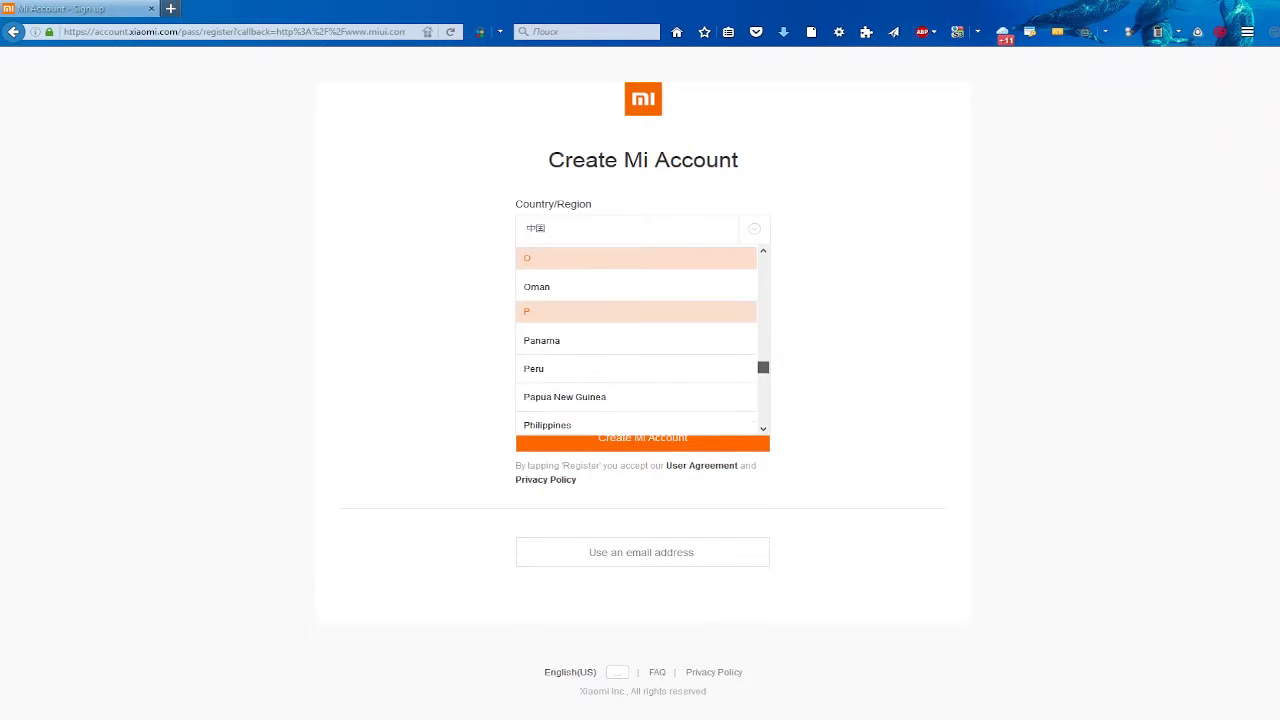
scroll(637, 340, down, 5)
scroll(637, 378, down, 1)
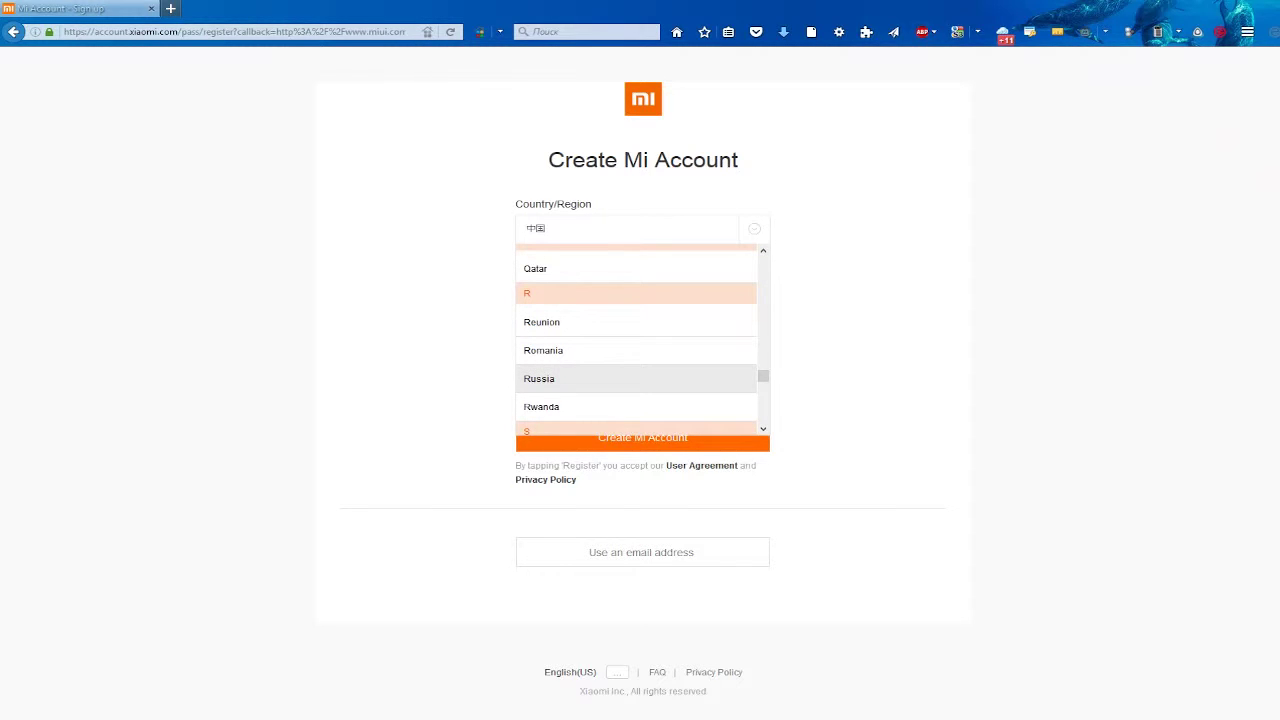
click(637, 378)
- Set the phone code to Russia (+7), try Create Mi Account, then switch to email sign-up
click(637, 286)
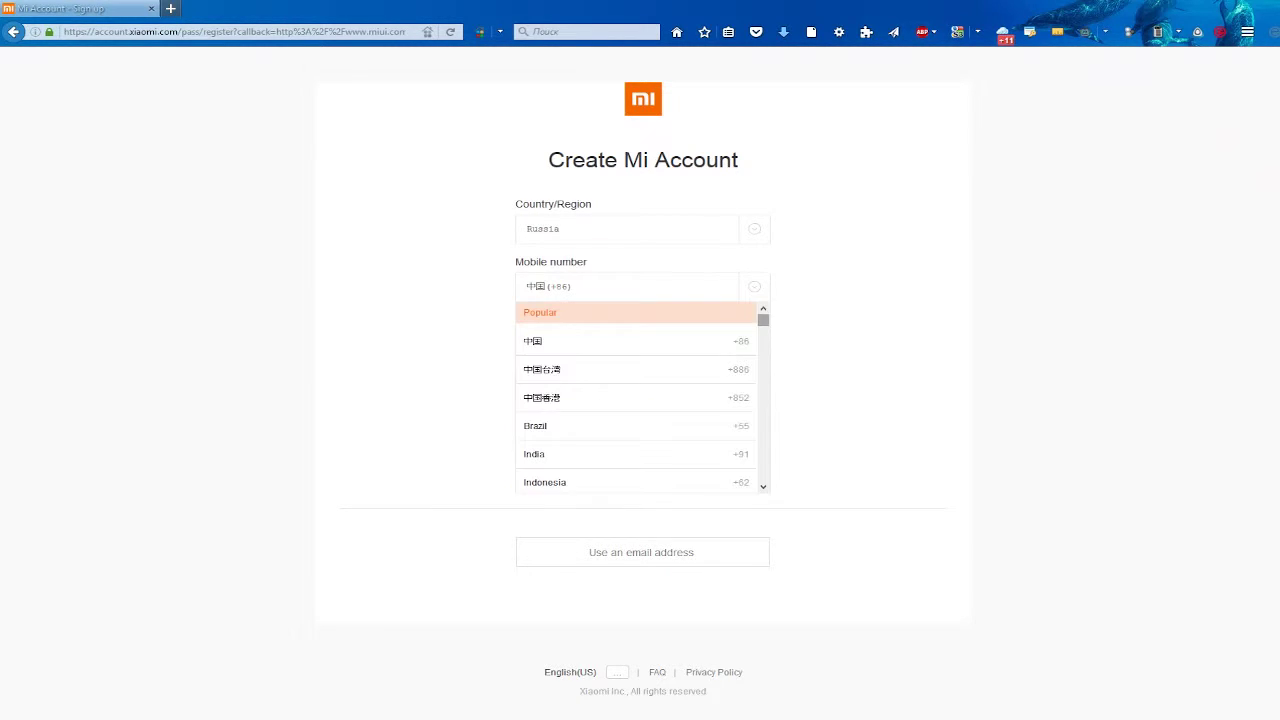
scroll(637, 395, down, 20)
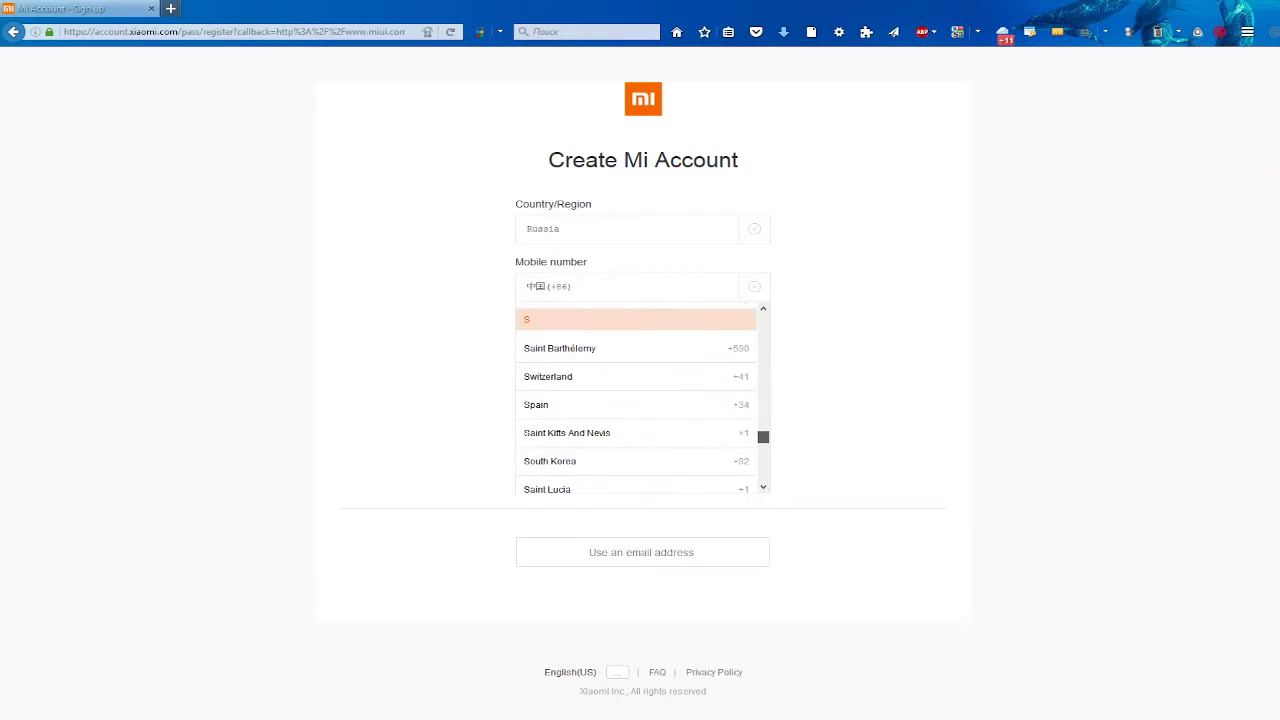
scroll(637, 395, up, 5)
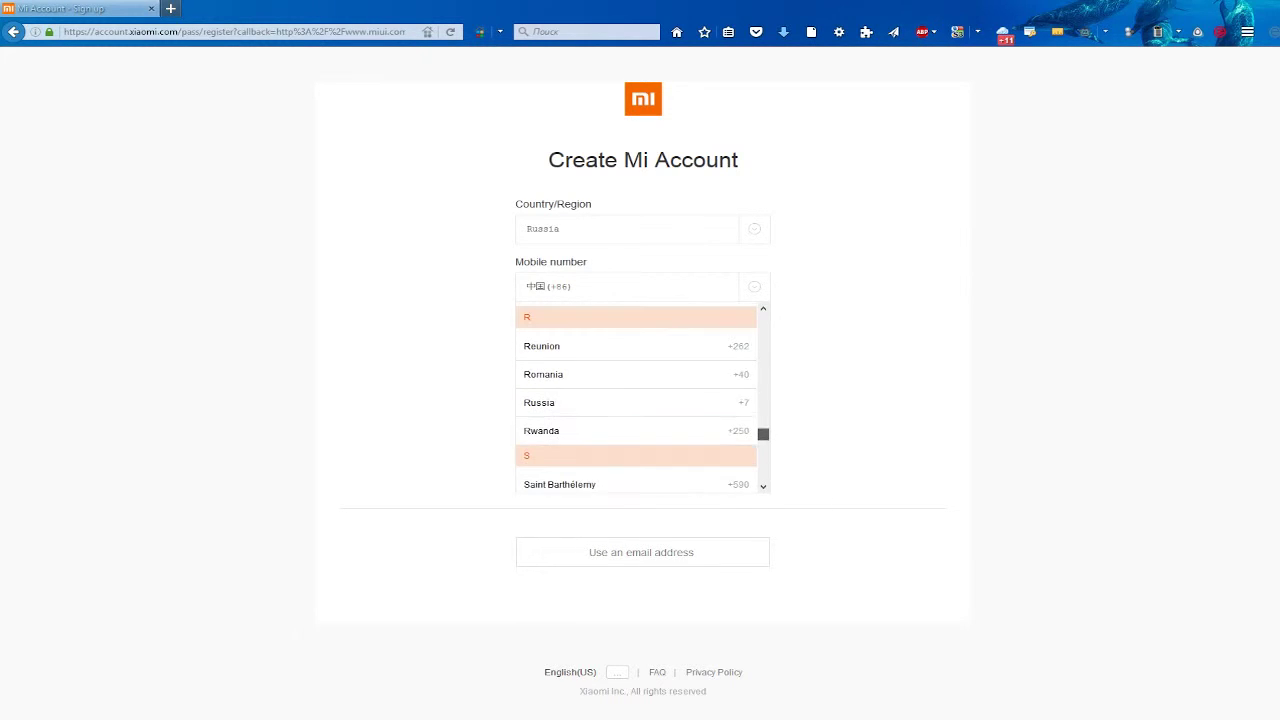
click(600, 436)
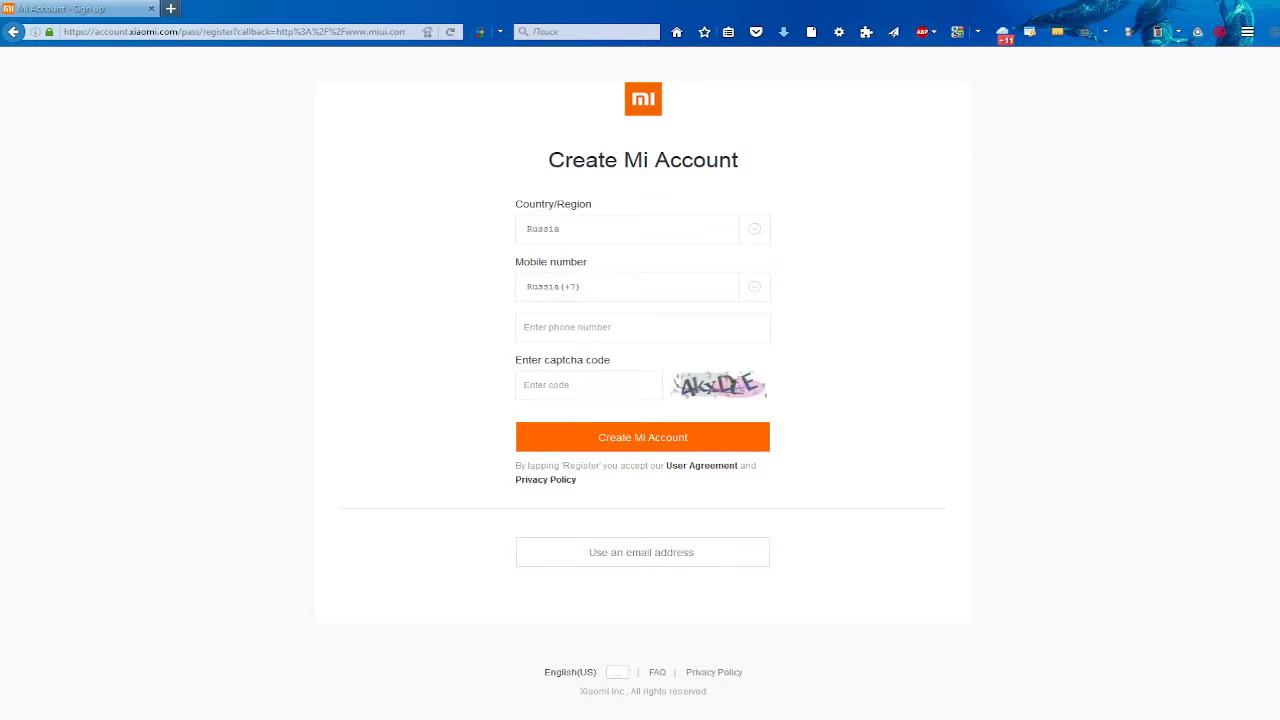
click(642, 437)
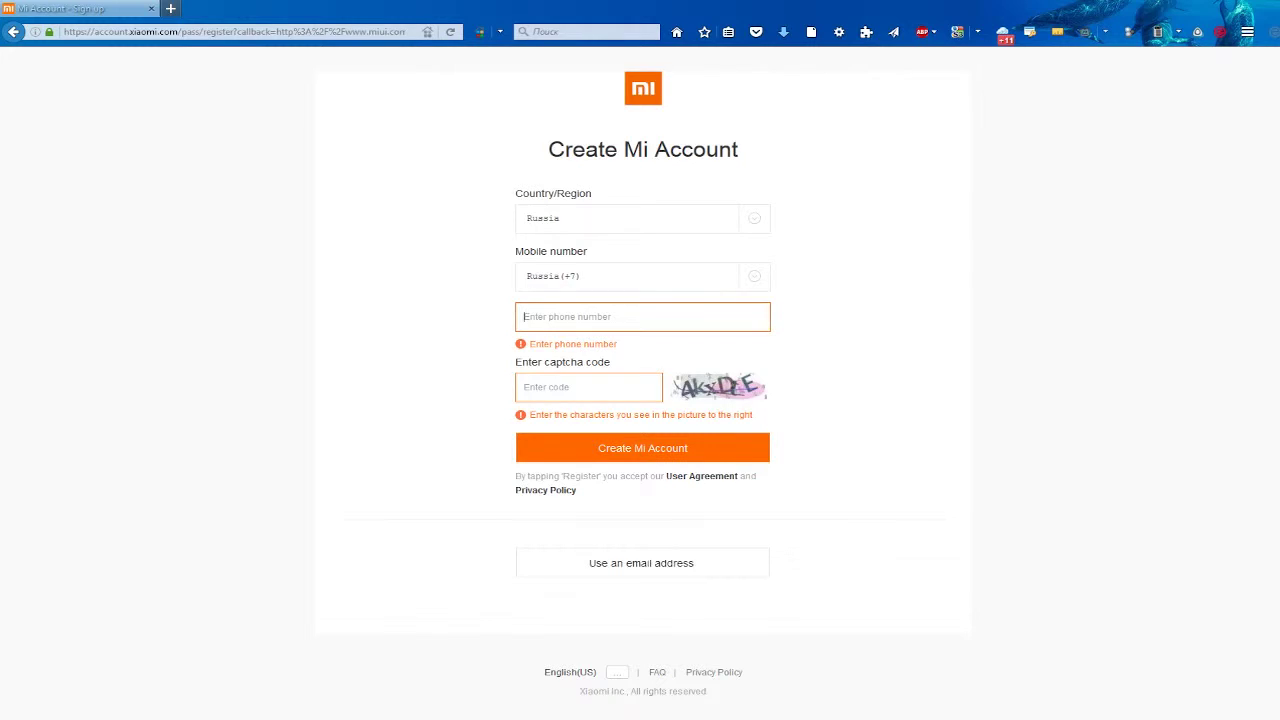
click(641, 563)
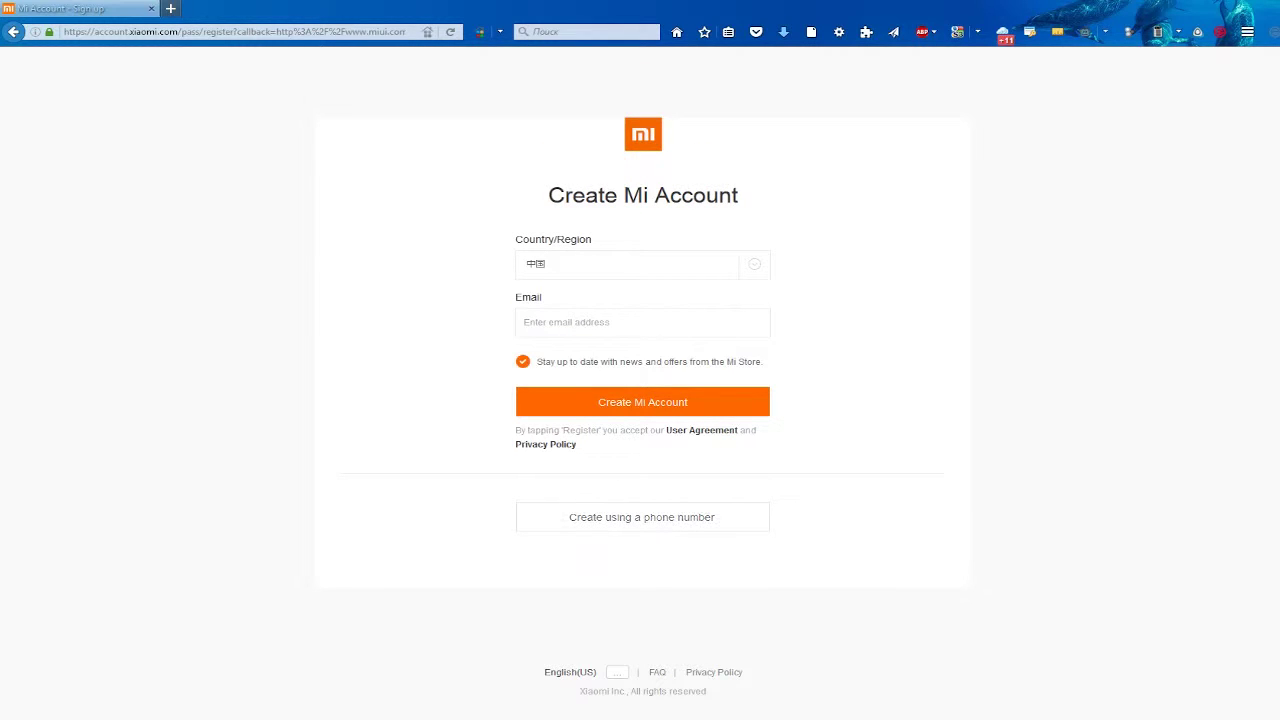
- Choose Russia as the country on the email sign-up form
click(640, 263)
scroll(640, 375, down, 10)
scroll(640, 375, down, 6)
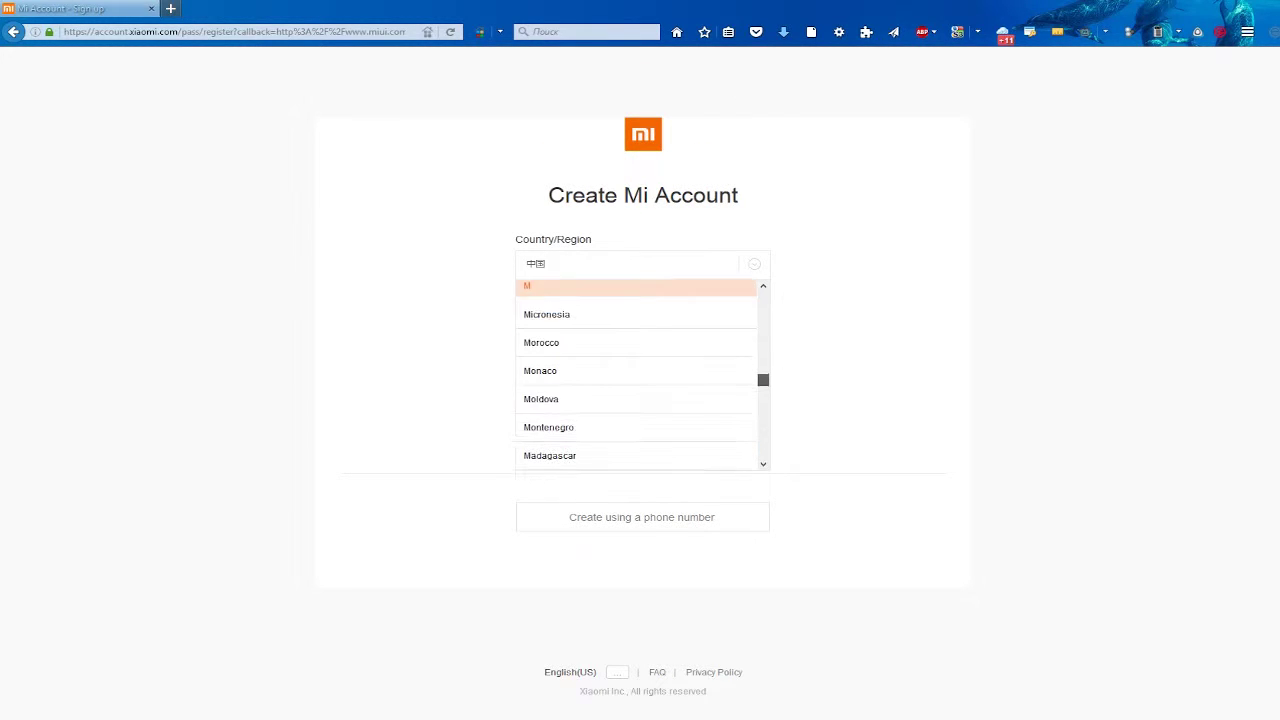
scroll(640, 375, down, 4)
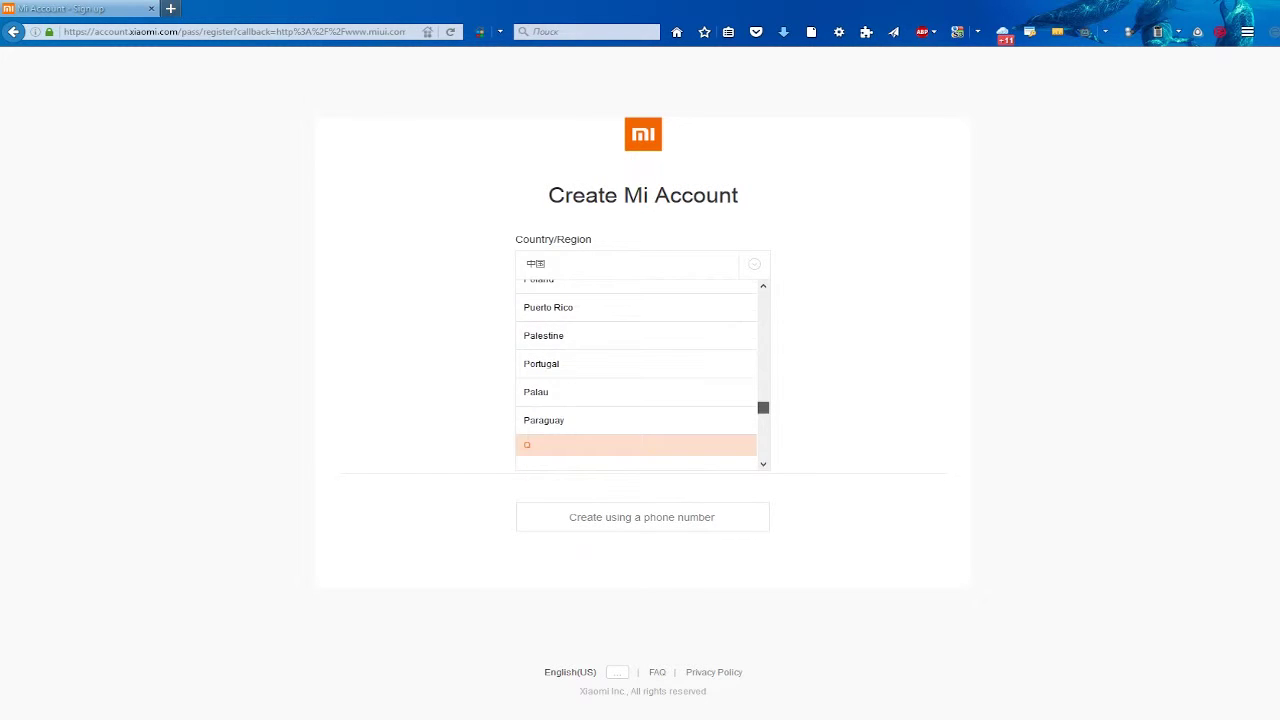
scroll(640, 375, down, 3)
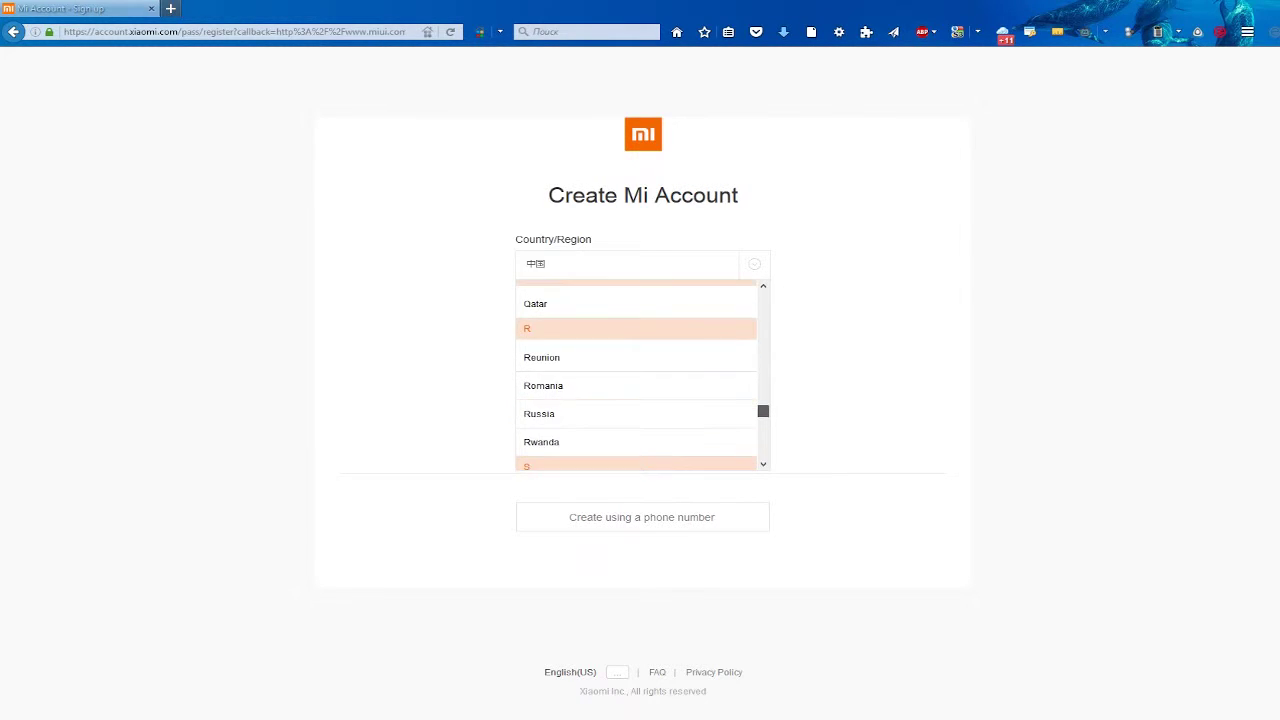
click(600, 408)
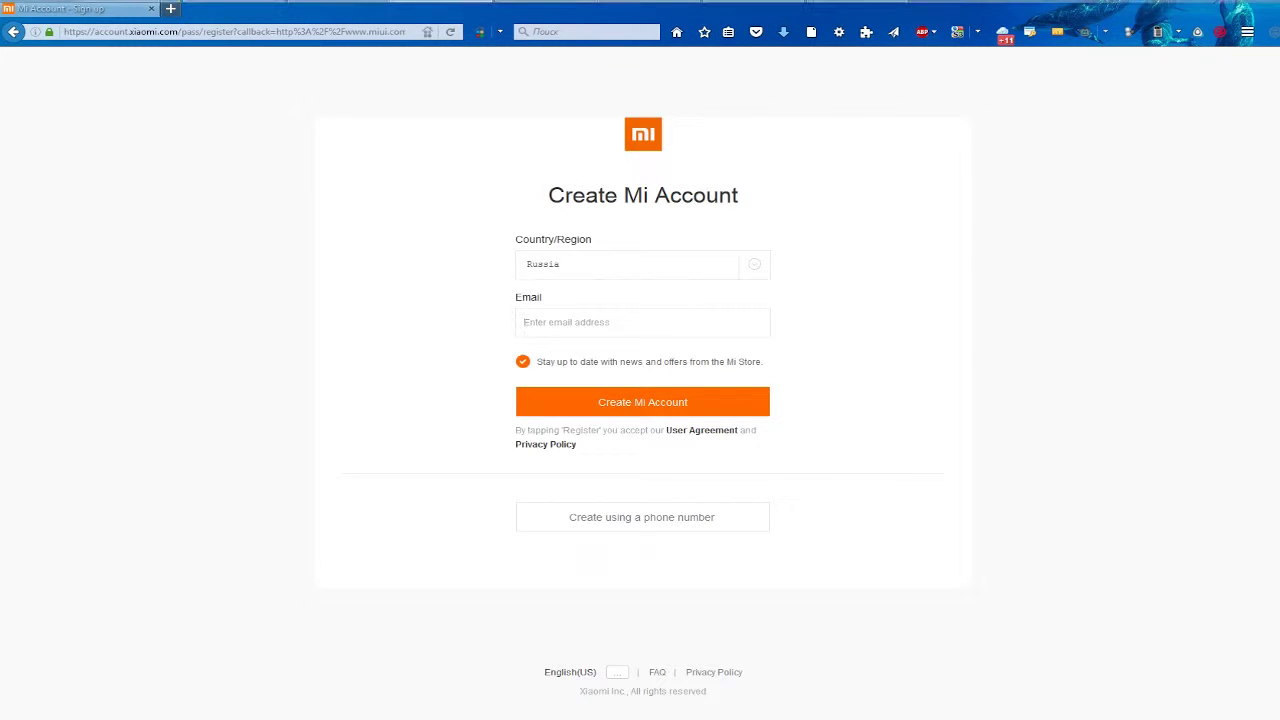
- Fill in the saved e-mail address from autocomplete and submit it to create the account
key(Return)
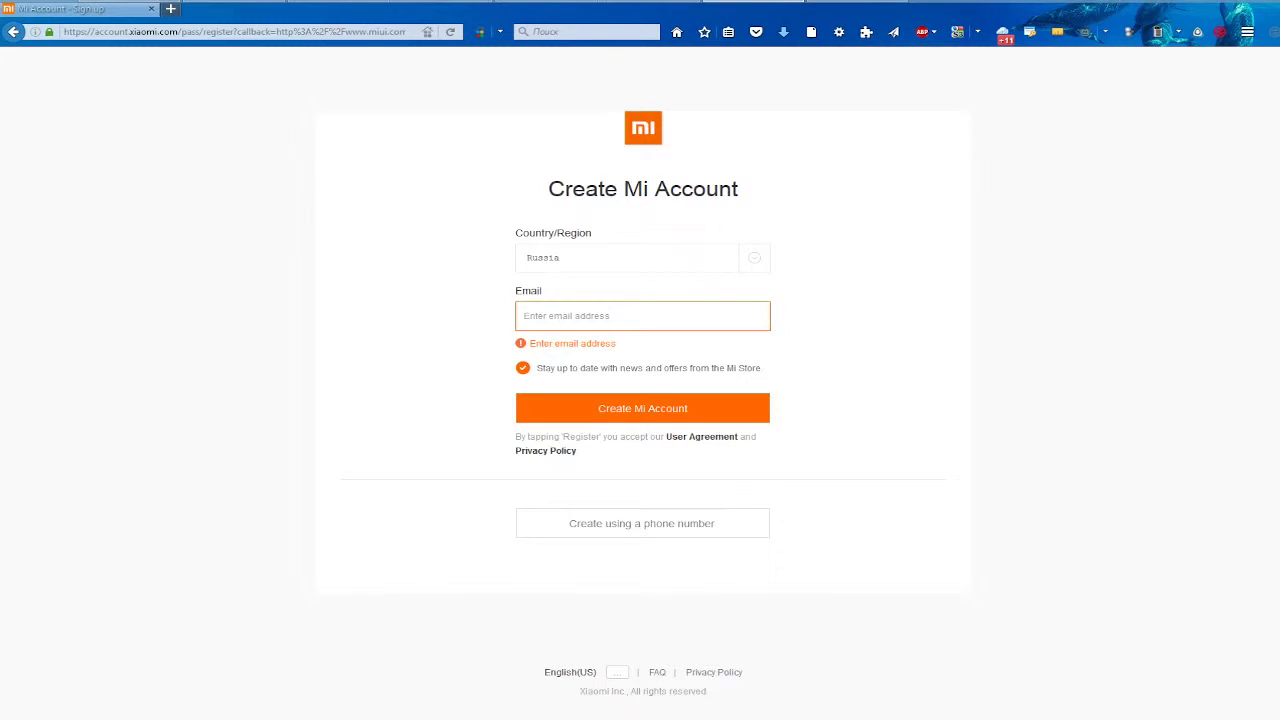
key(Down)
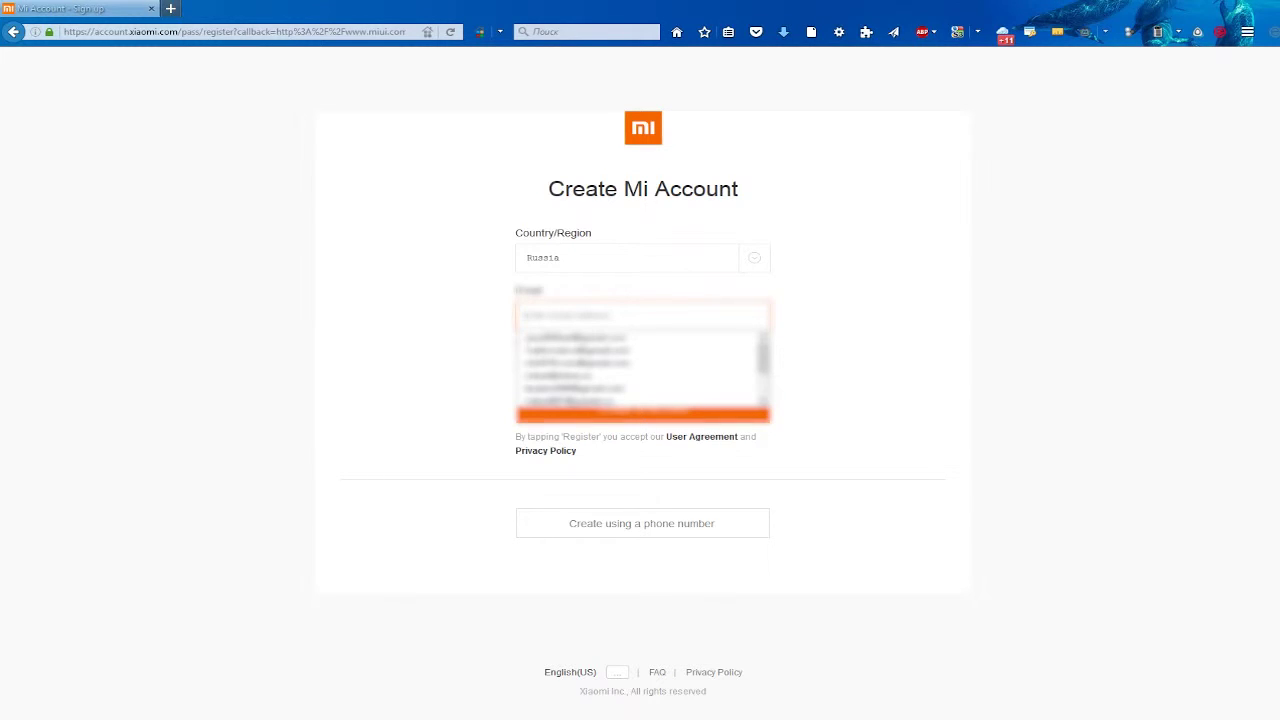
key(Return)
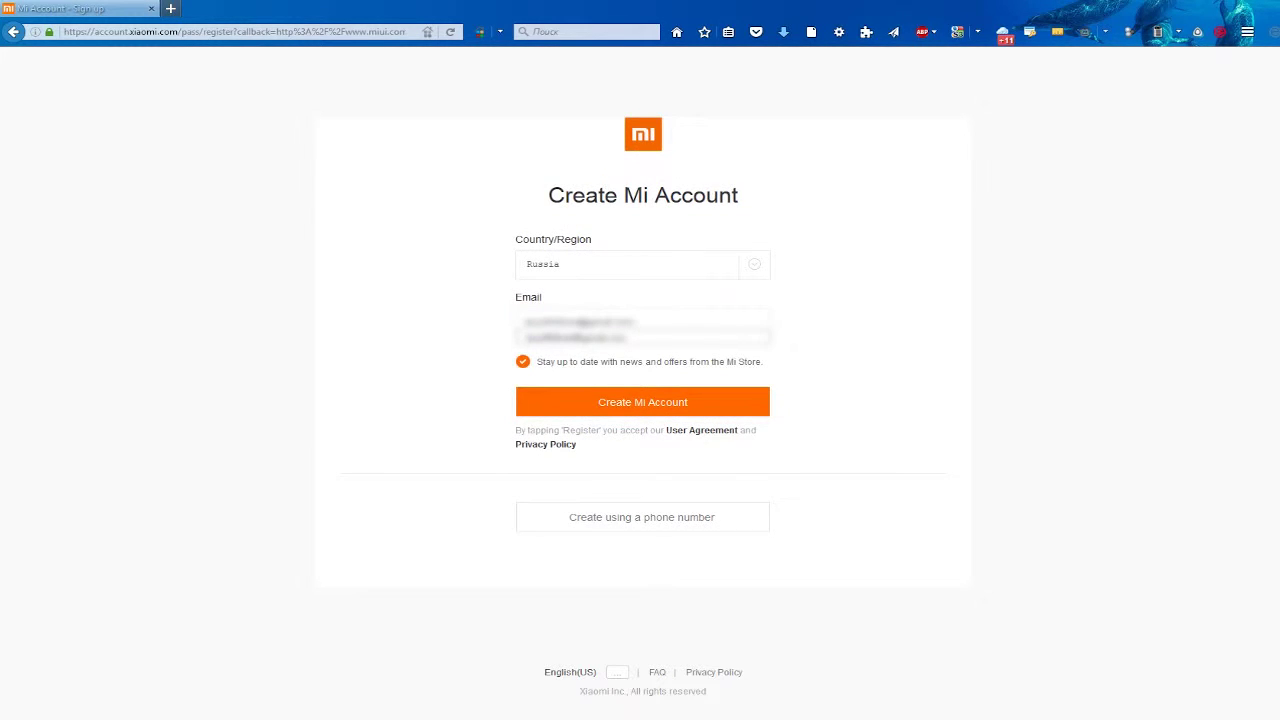
key(Down)
key(Return)
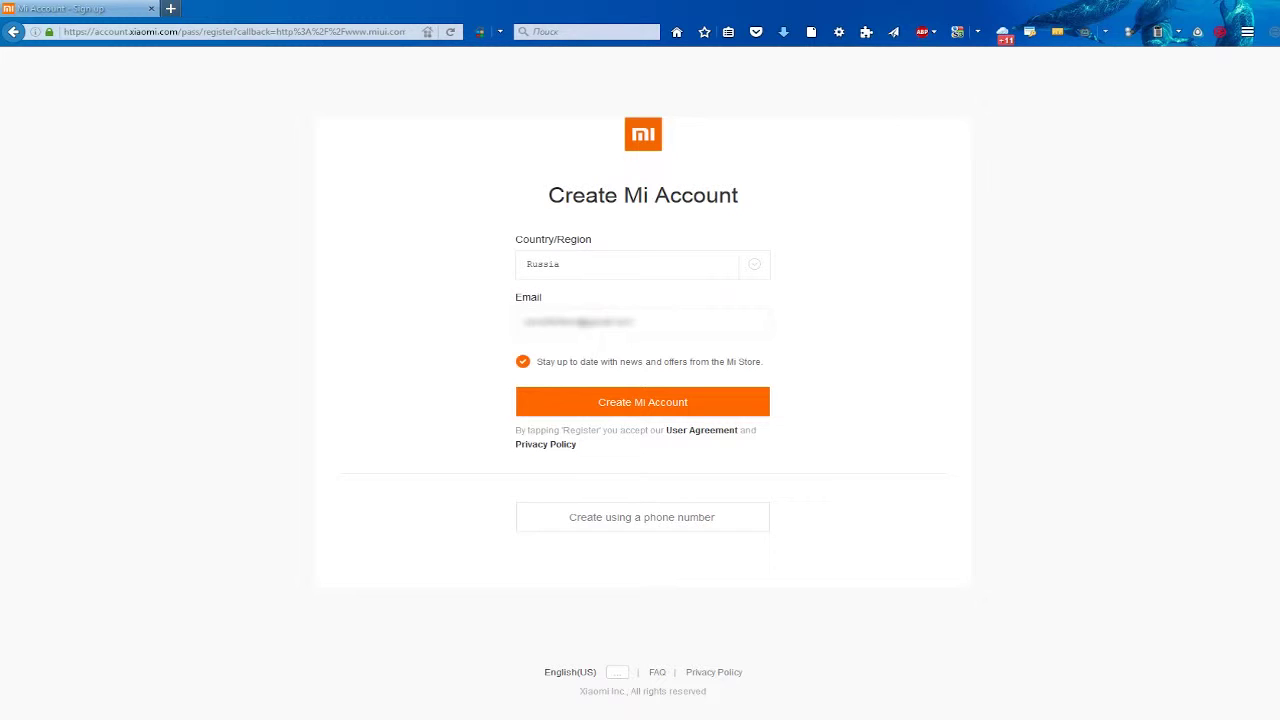
key(Return)
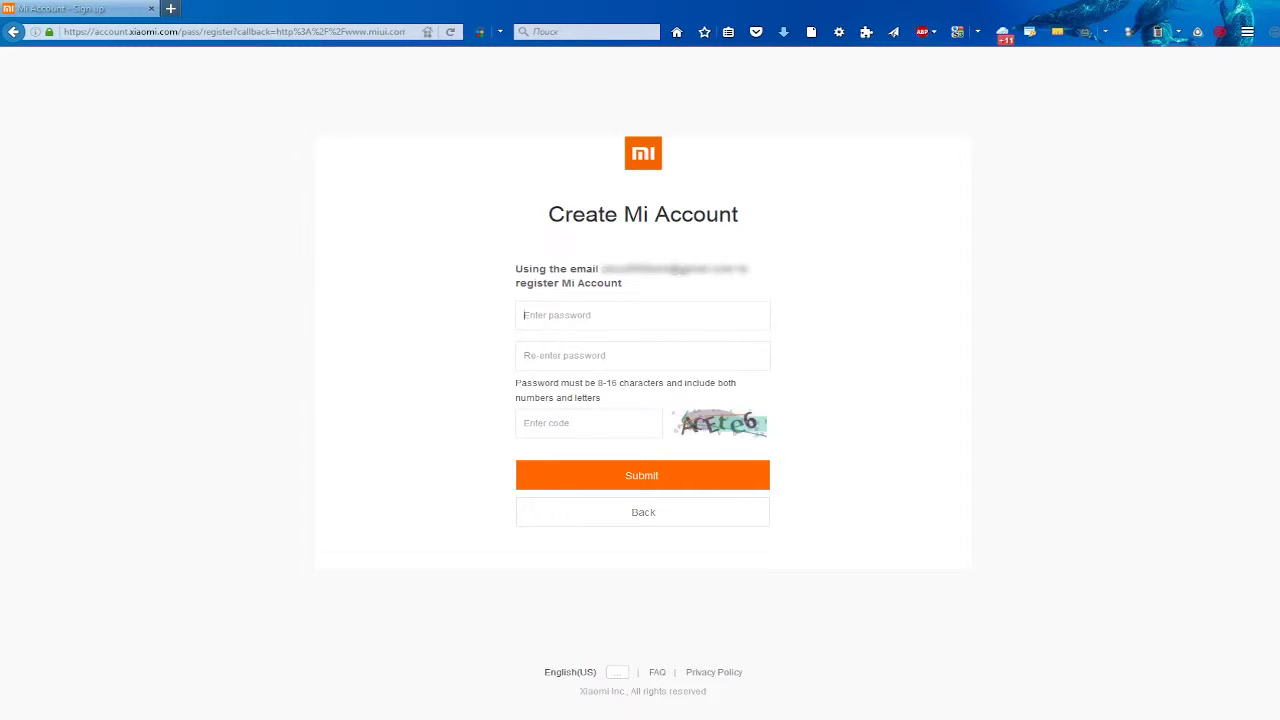
- Enter the new account password, correcting a typo, in the password fields
text(*****)
key(BackSpace)
key(BackSpace)
key(BackSpace)
key(BackSpace)
key(BackSpace)
text(******************)
- Enter picture code ACEte6 and submit the registration
click(588, 423)
text(AC)
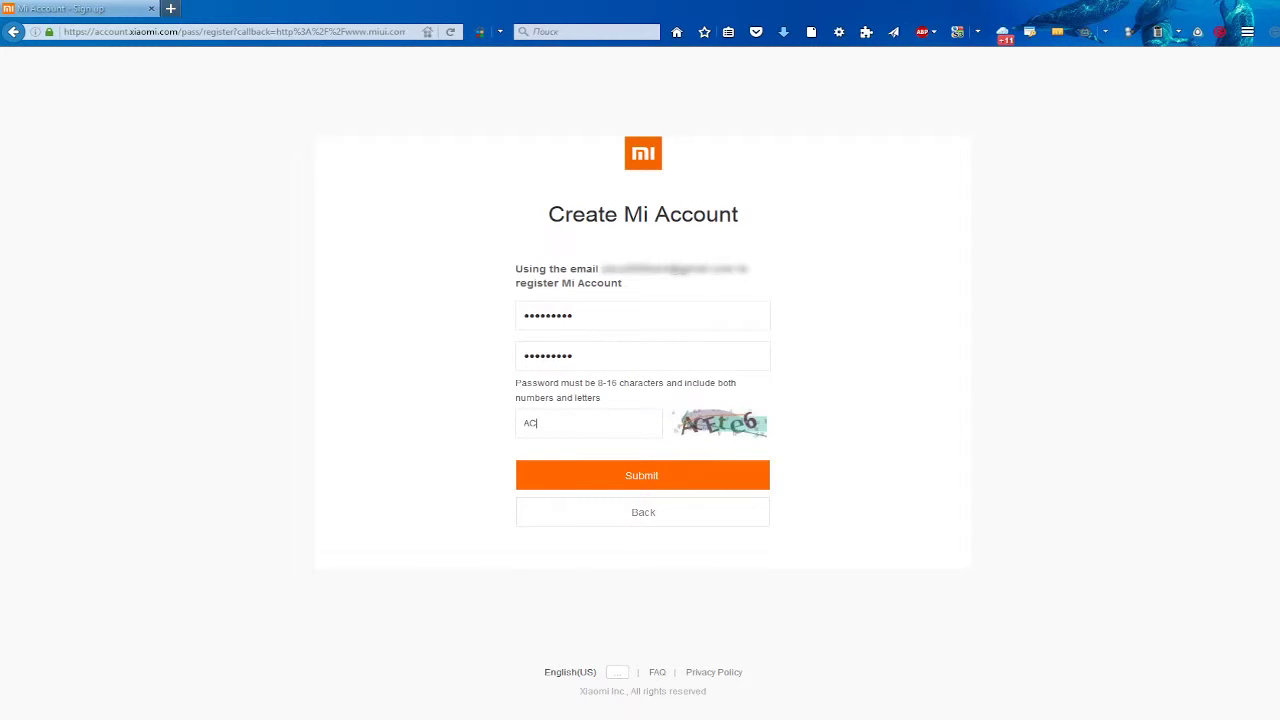
text(Ete6)
key(Return)
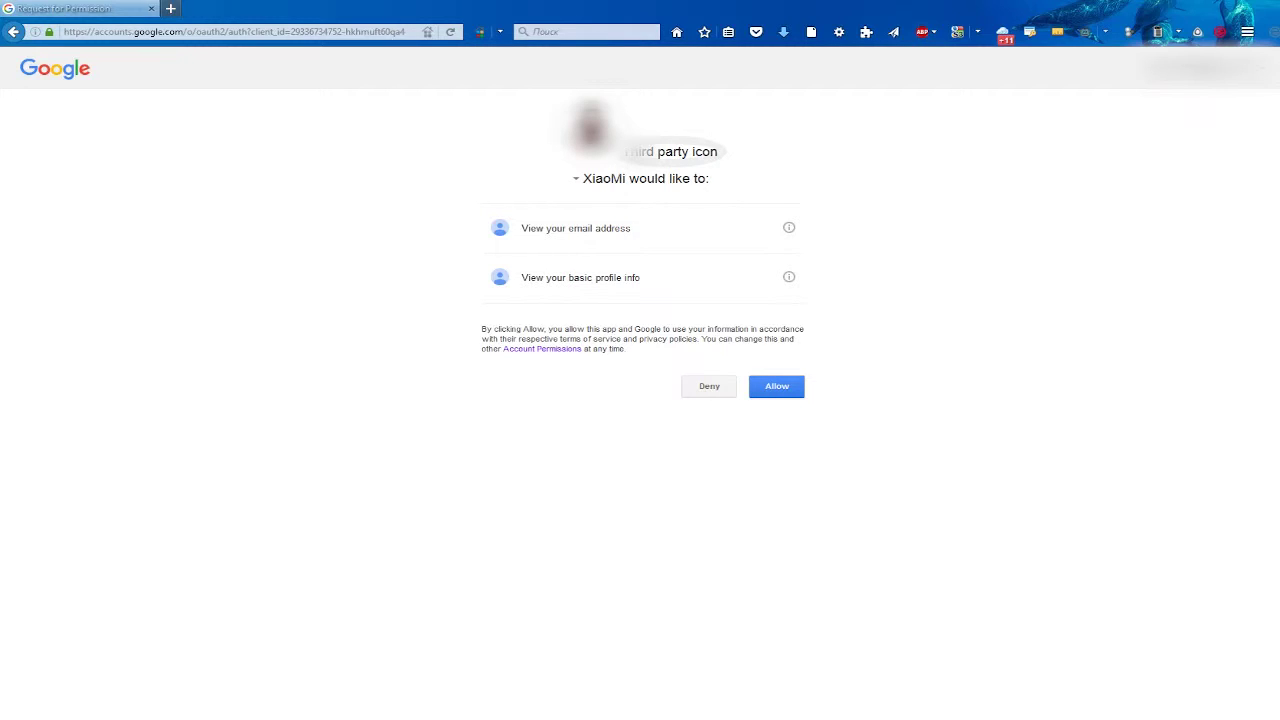
- Approve XiaoMi's request, sign in with the Google account password, and grant access
key(Tab)
key(Return)
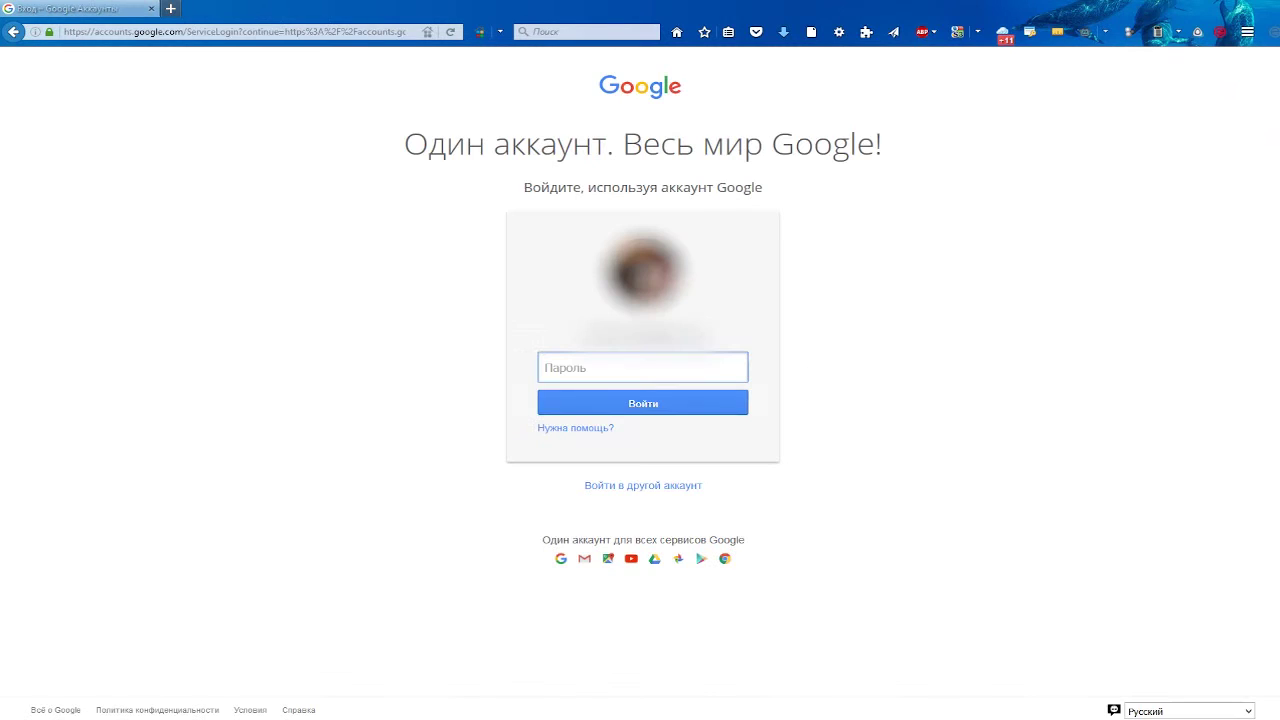
text(*********)
key(Return)
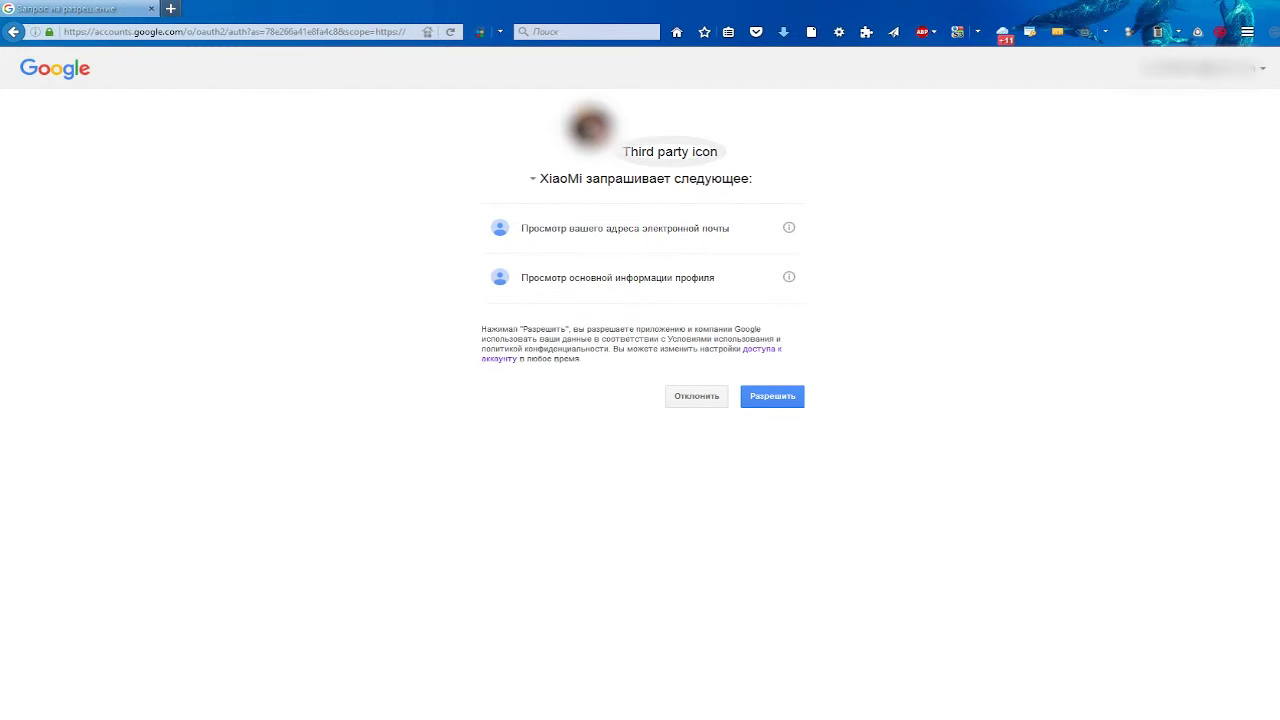
key(Return)
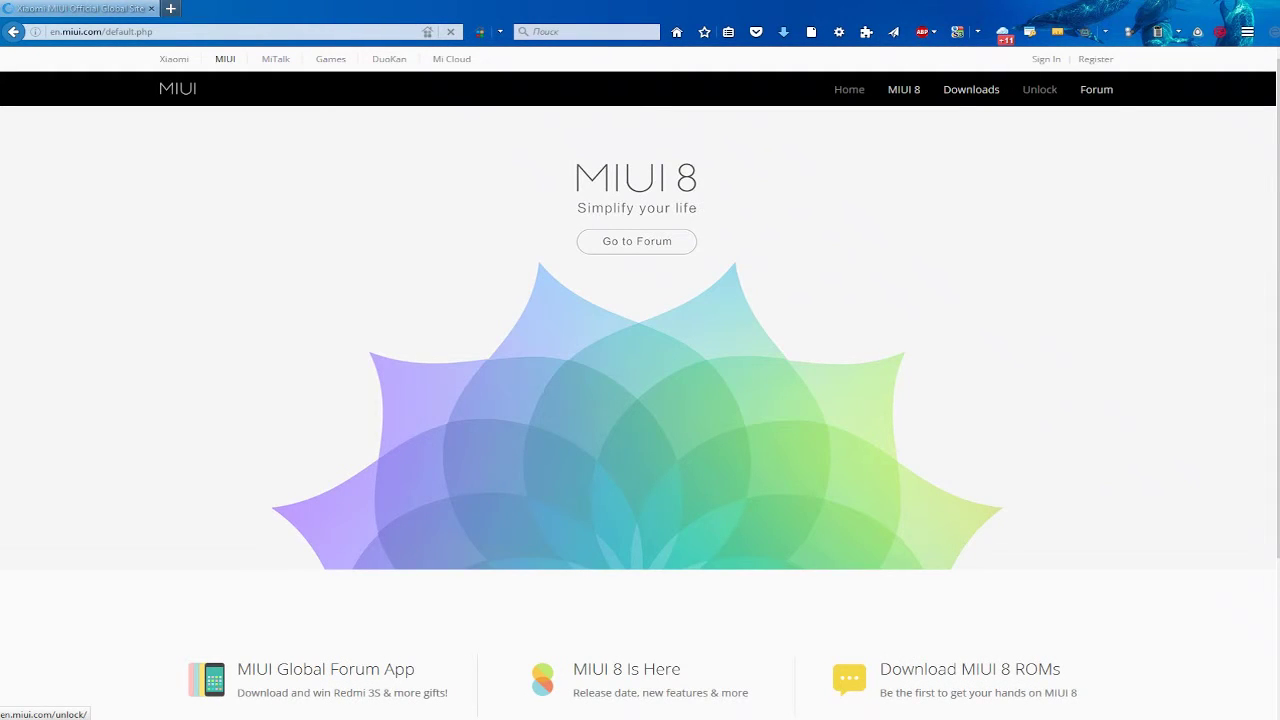
- Sign in on the MIUI site and go to the Unlock application page
click(1046, 59)
click(1039, 89)
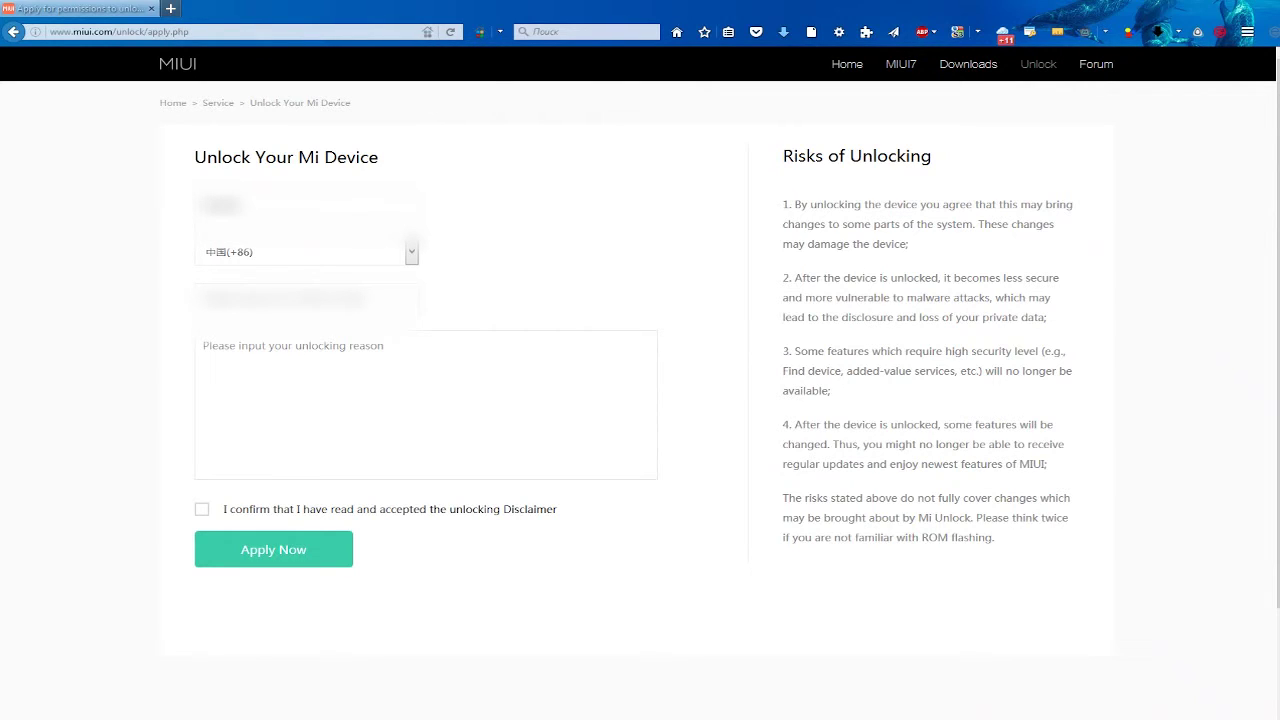
- Select Russia(+7) as the calling code and fill in the saved phone number
click(300, 298)
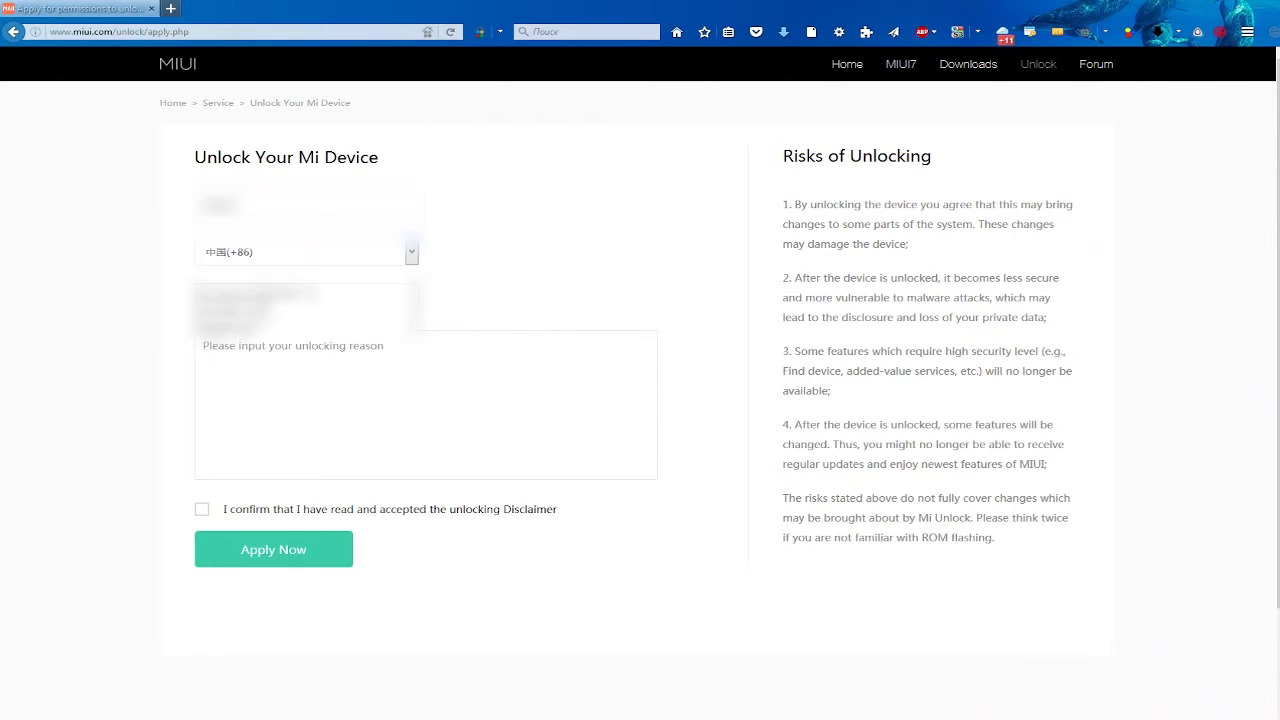
key(alt+Down)
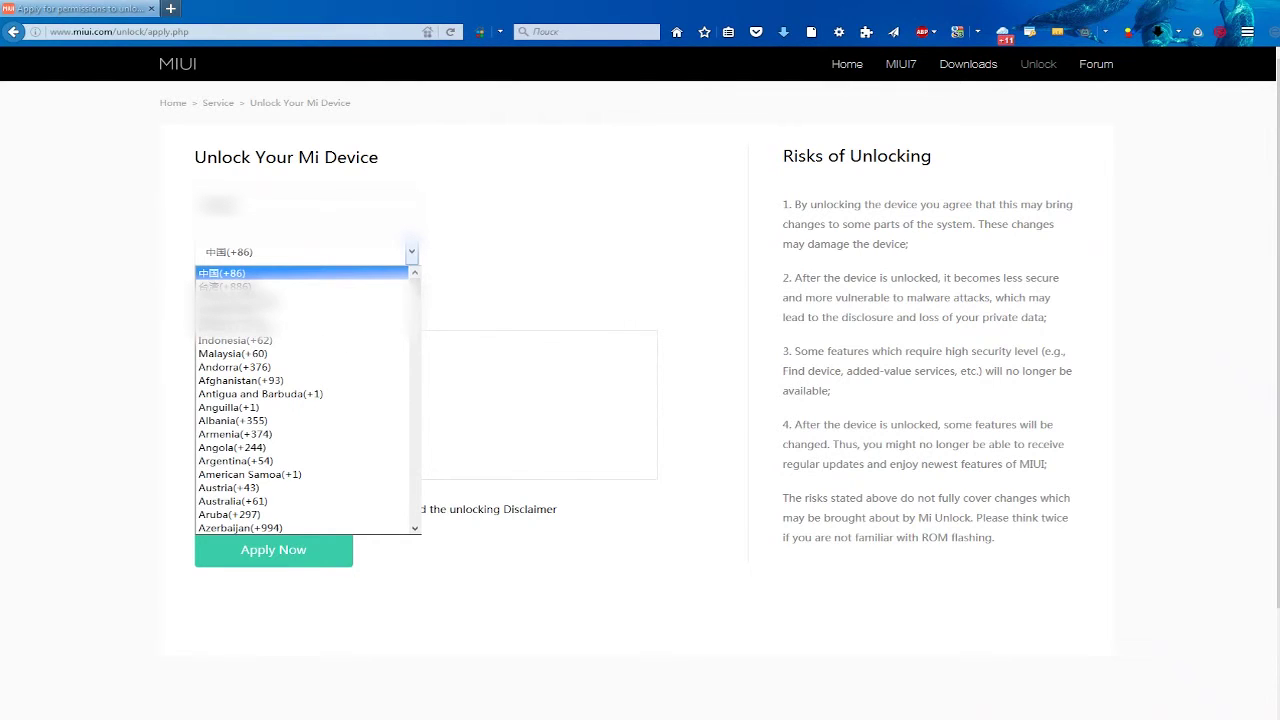
scroll(300, 400, down, 20)
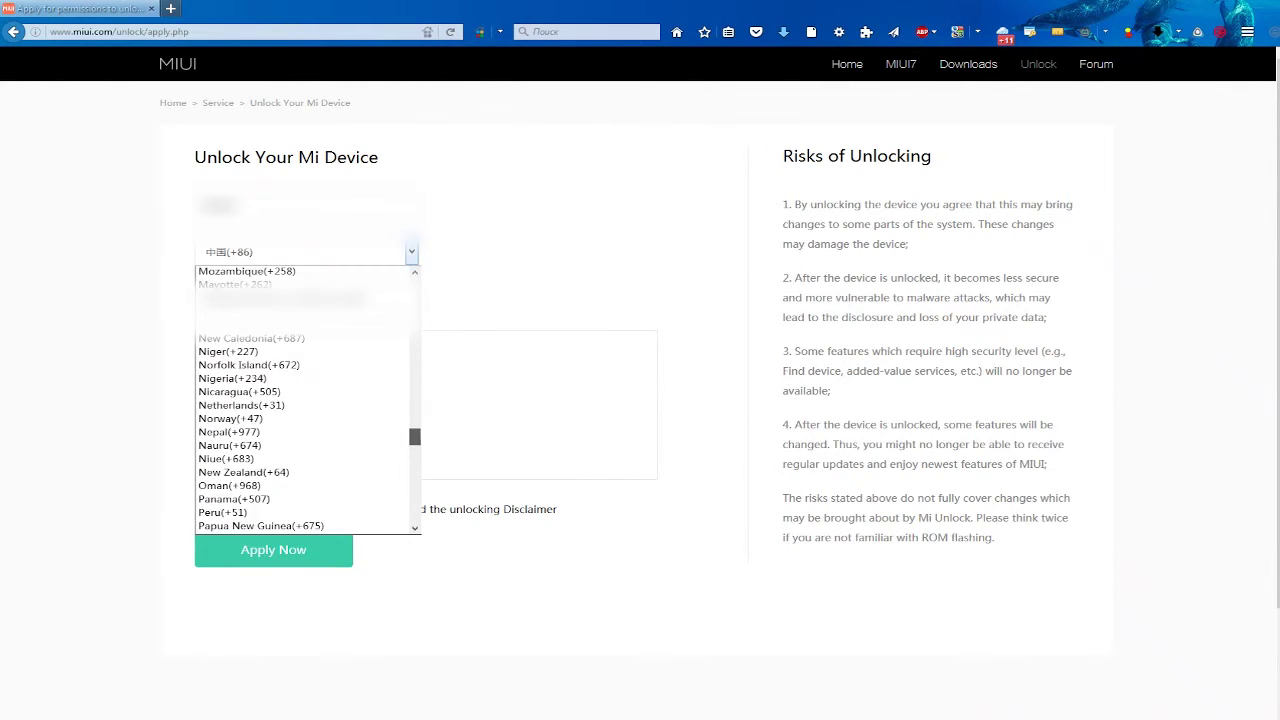
scroll(300, 400, down, 10)
scroll(300, 400, down, 1)
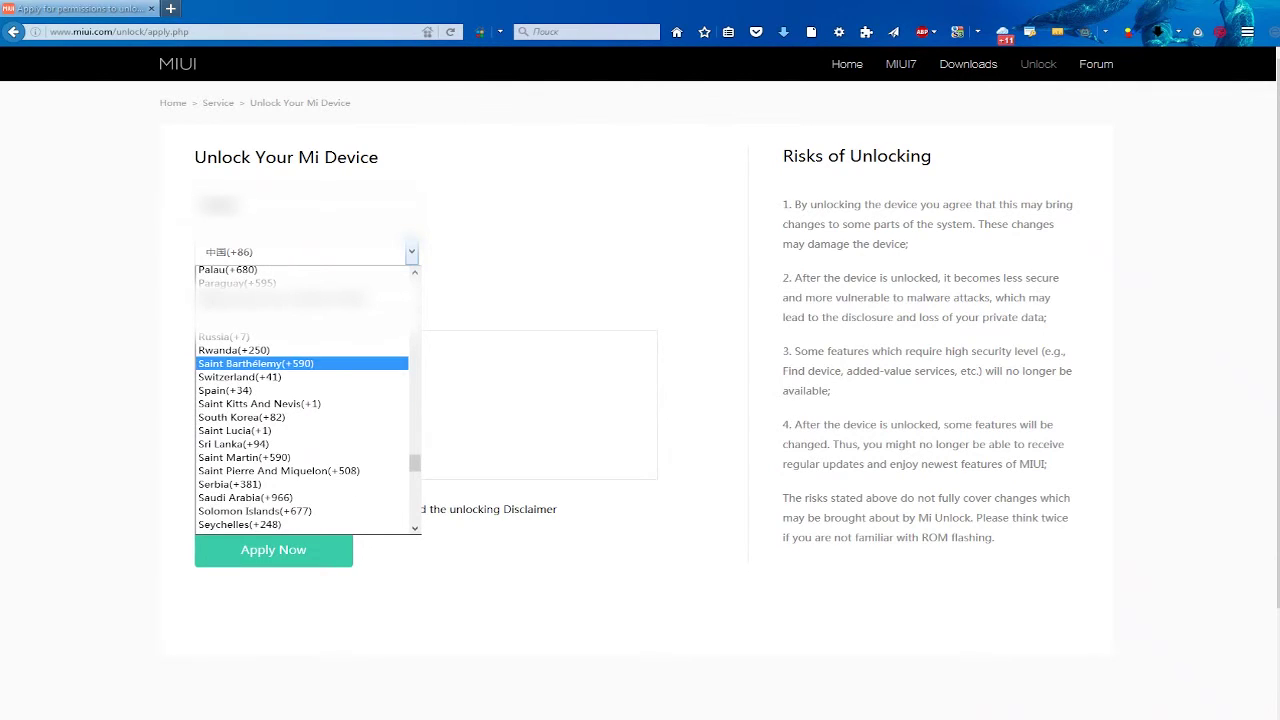
key(Escape)
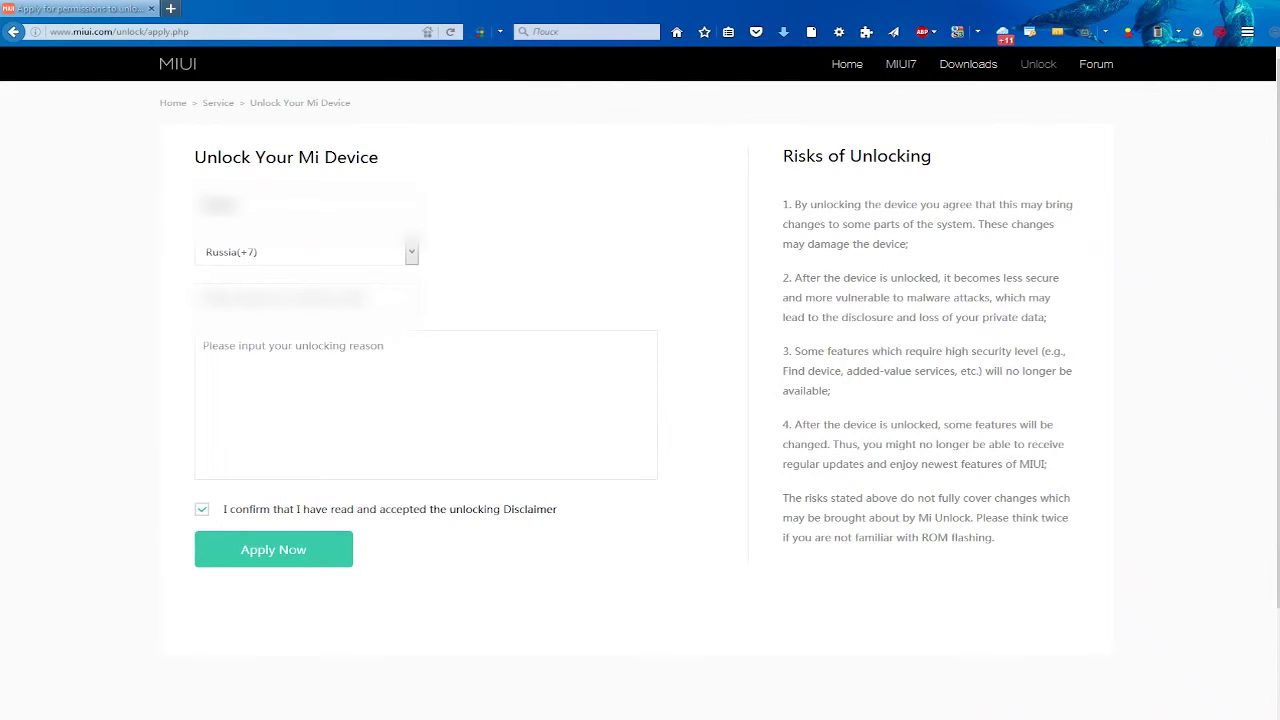
key(Down)
key(Return)
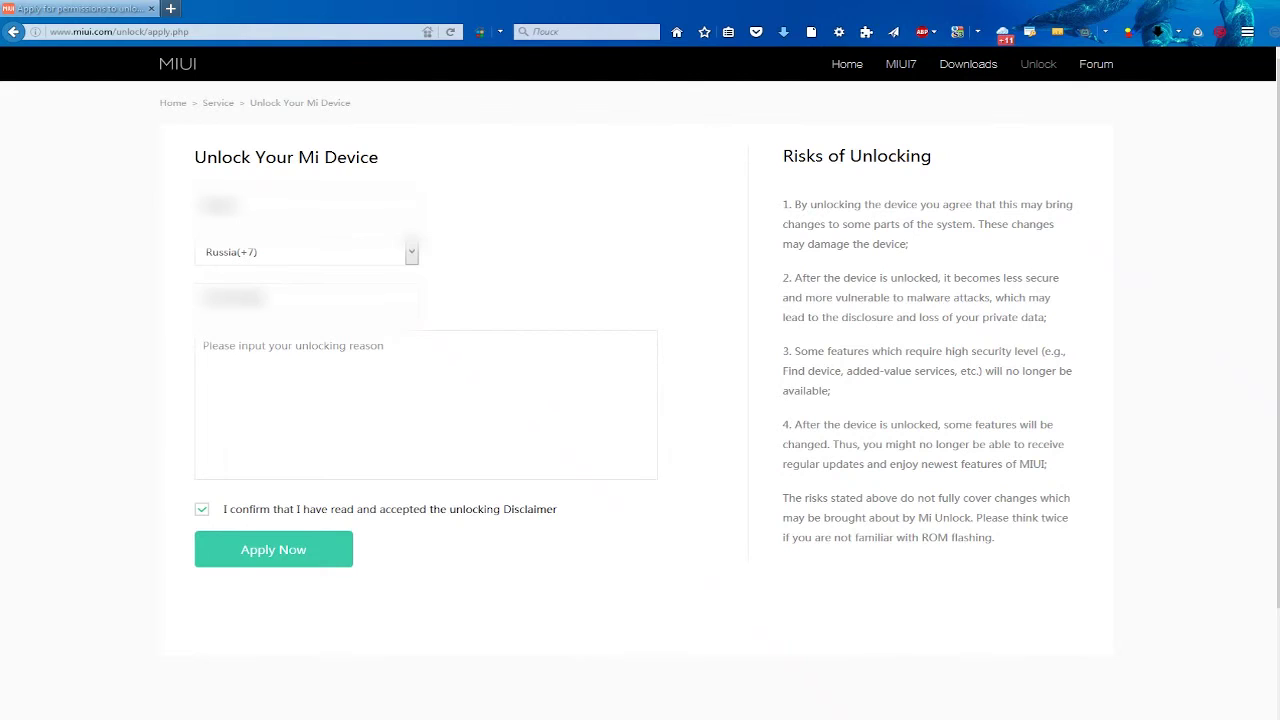
- Paste the reason for unlocking into the reason text box
key(ctrl+v)
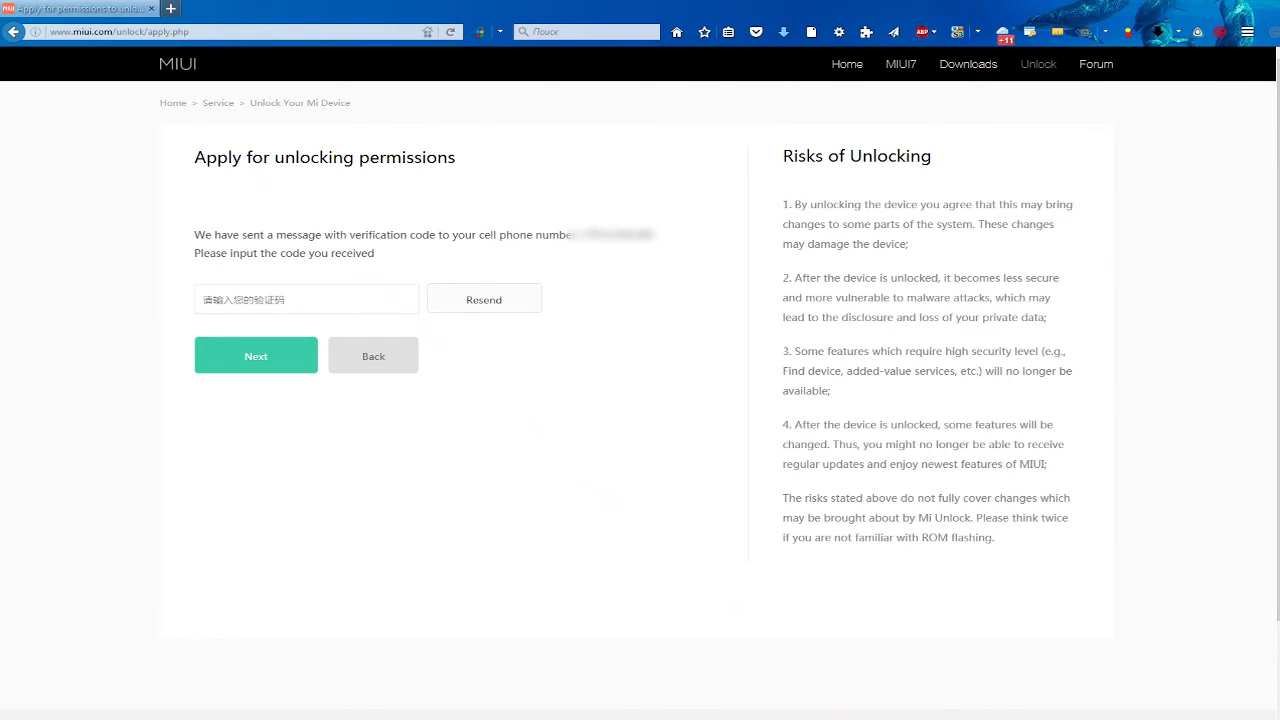
- Enter the received SMS verification code and submit it with Next
click(256, 356)
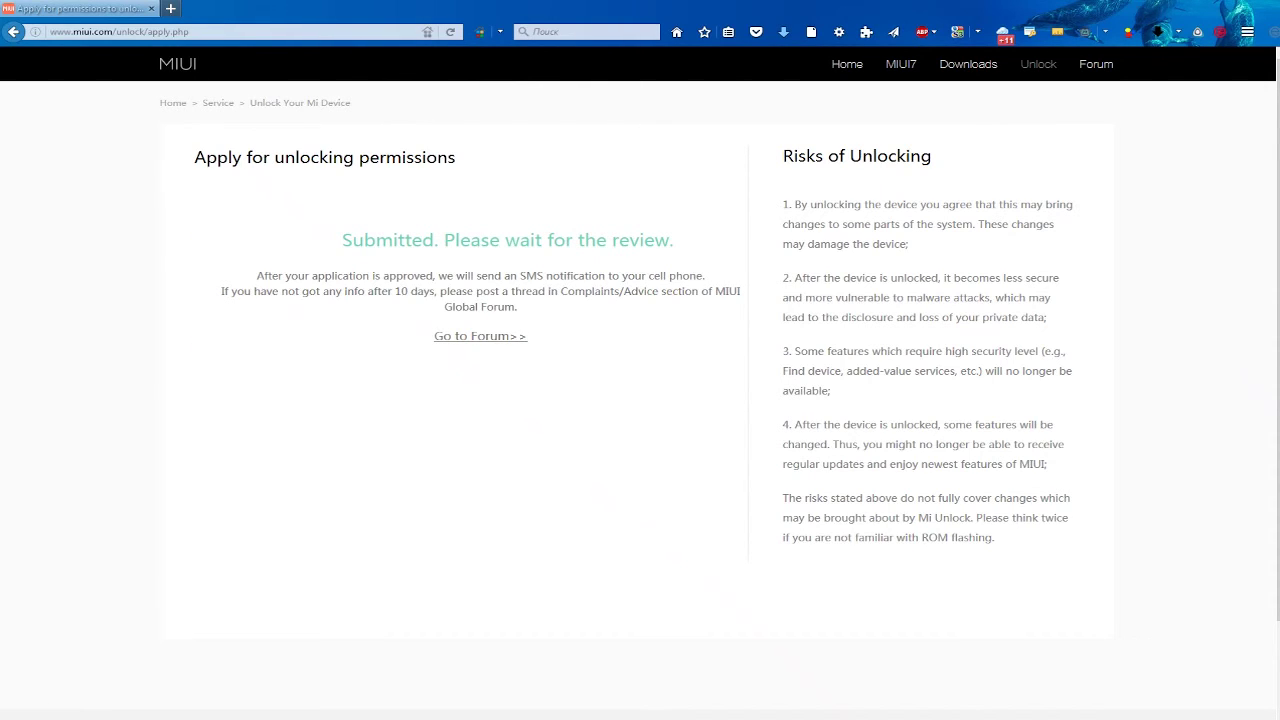